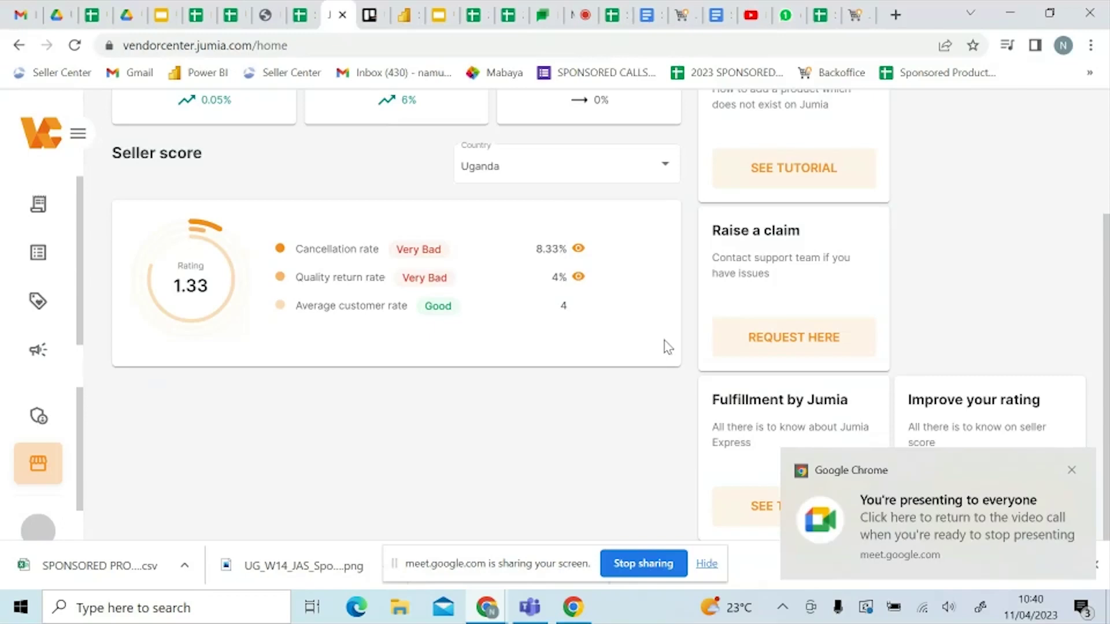
Open Jumia Advertising's Sponsored Products campaign list from the Vendor Center sidebar.
click(39, 355)
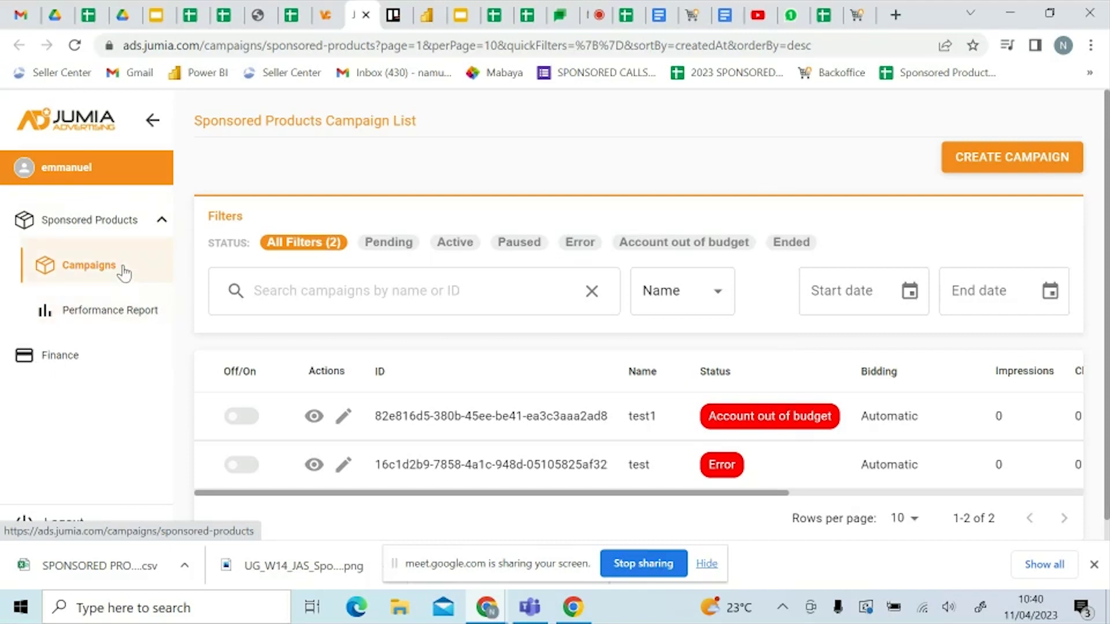
Open Finance and preview top-up amounts of UGX 150,000 and 100,000, then cancel without paying.
click(111, 365)
click(425, 309)
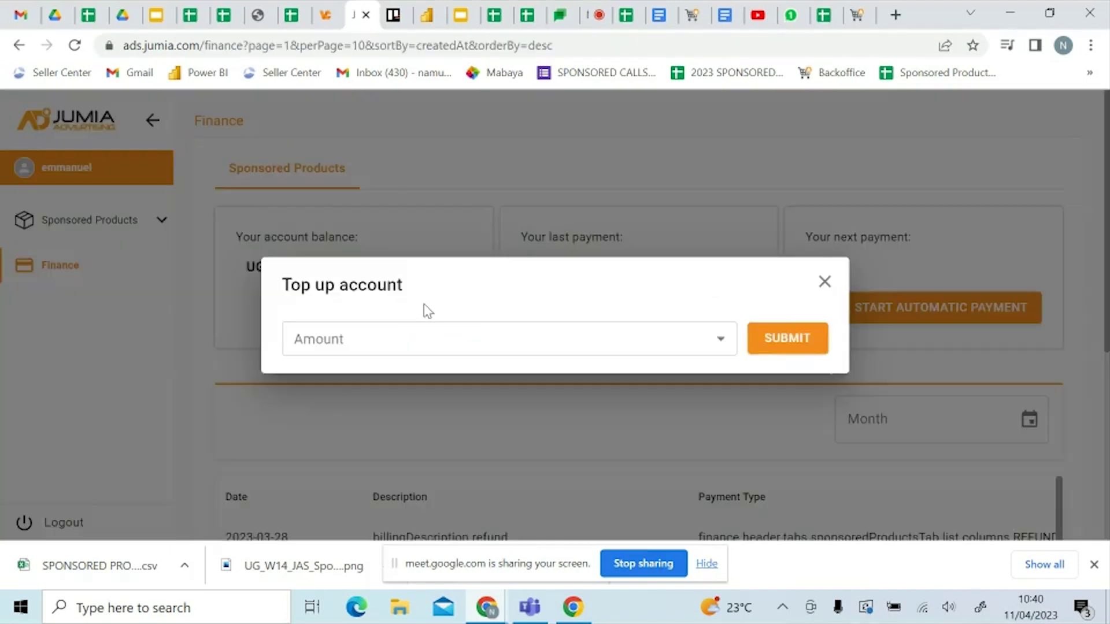
click(653, 346)
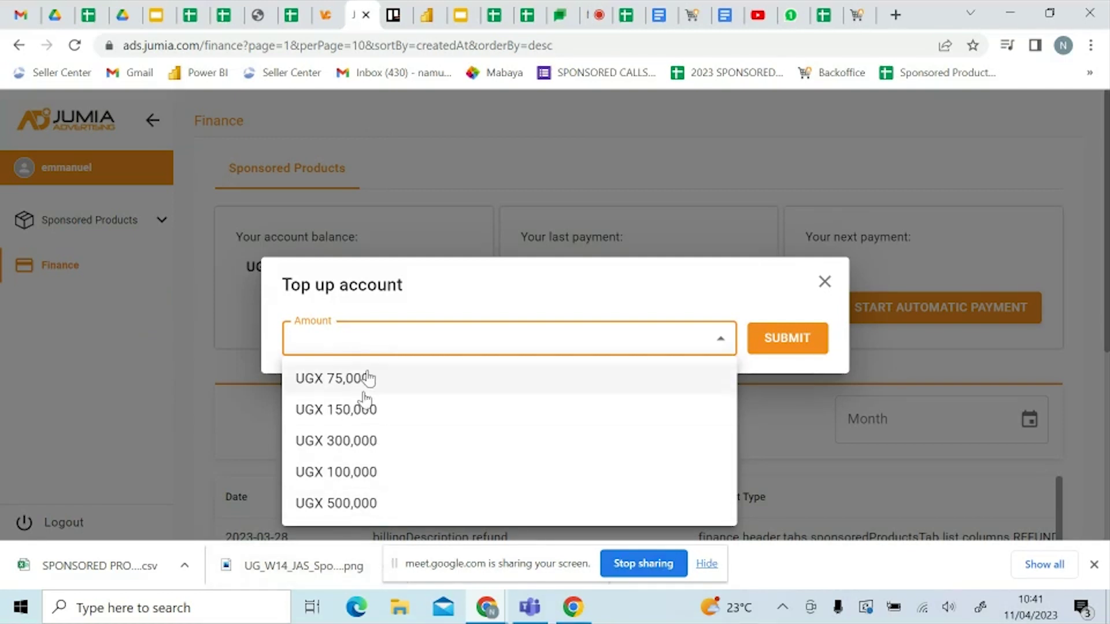
click(393, 421)
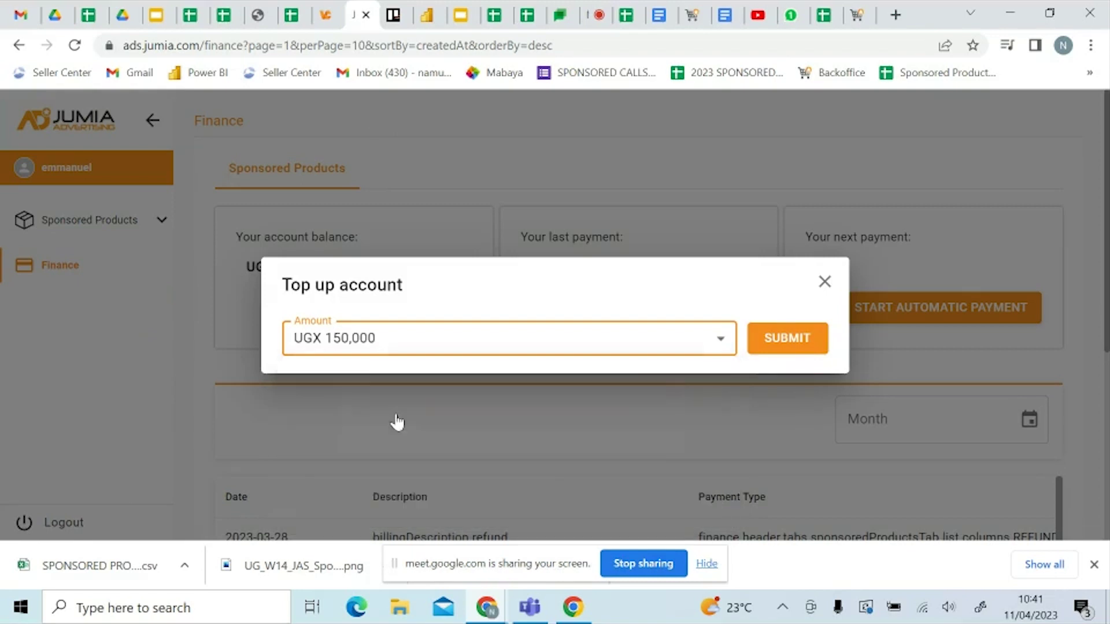
click(381, 341)
click(376, 480)
click(694, 350)
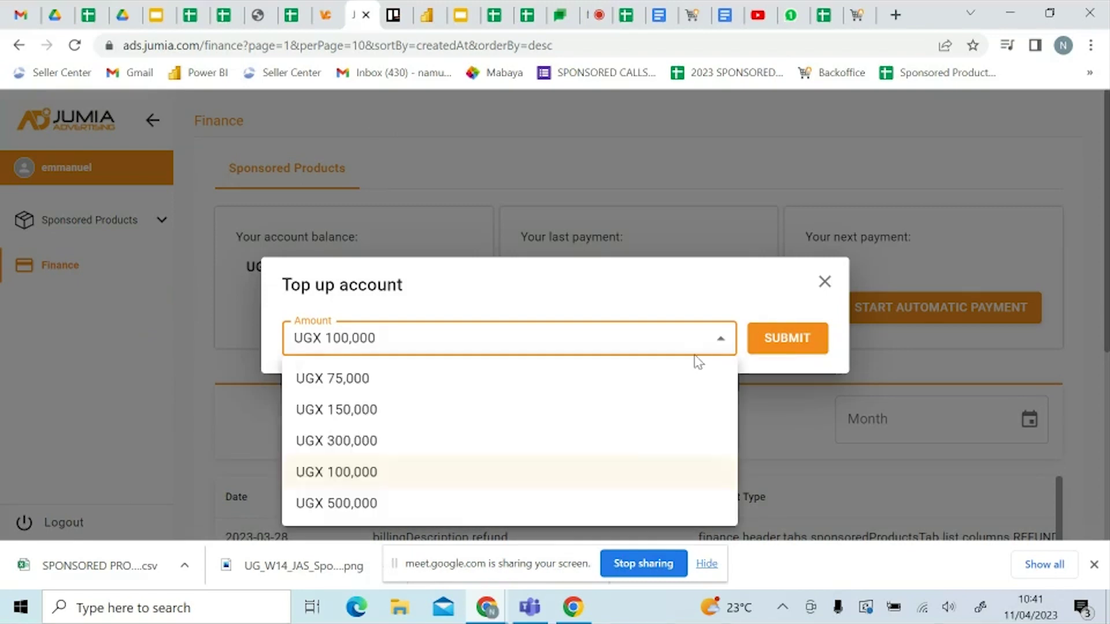
key(Escape)
key(Escape)
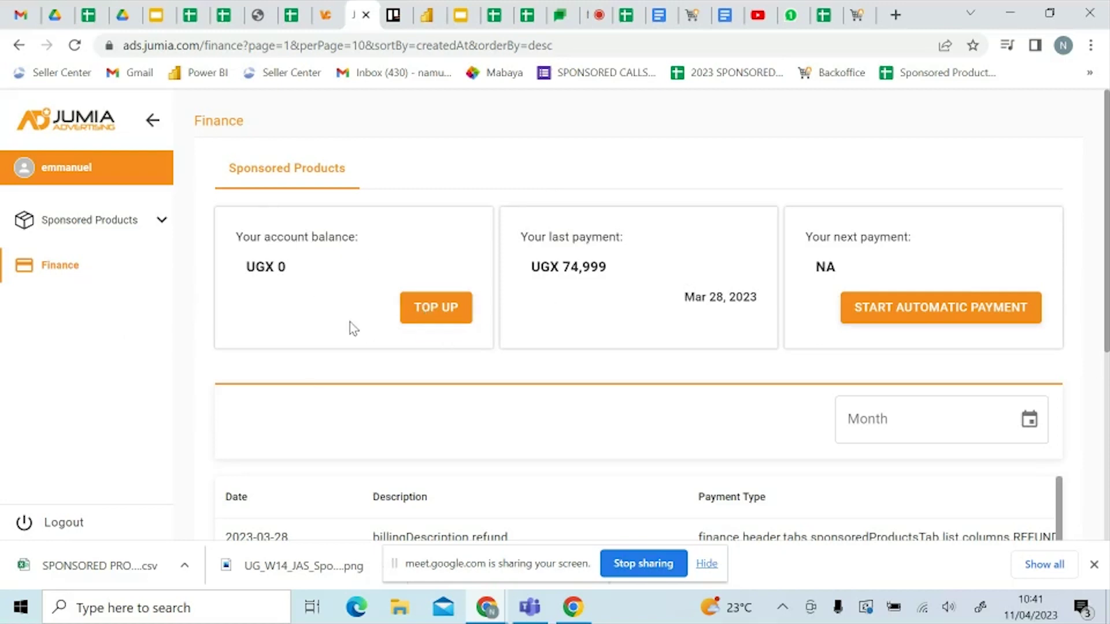
From Sponsored Products > Campaigns, create a new campaign and focus the Campaign Name field.
click(135, 229)
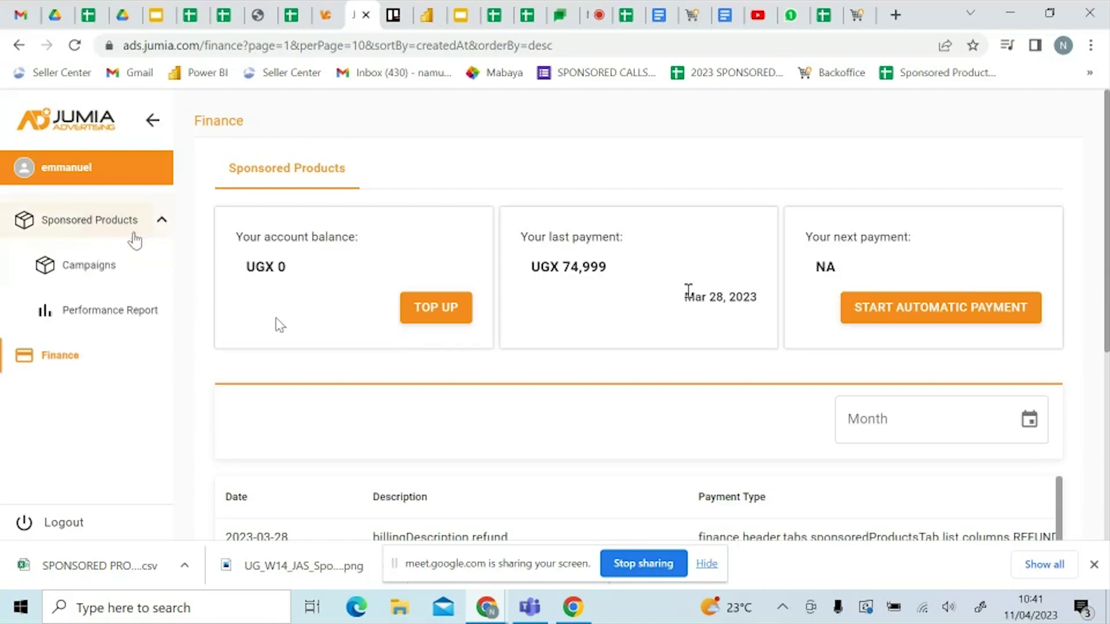
click(108, 274)
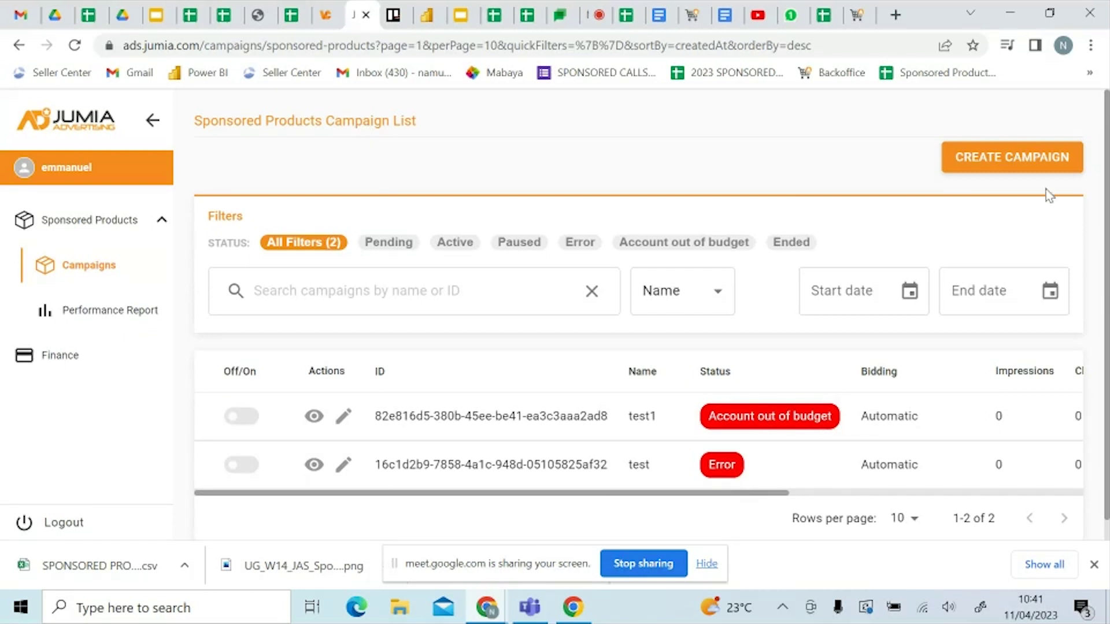
click(1000, 164)
click(382, 223)
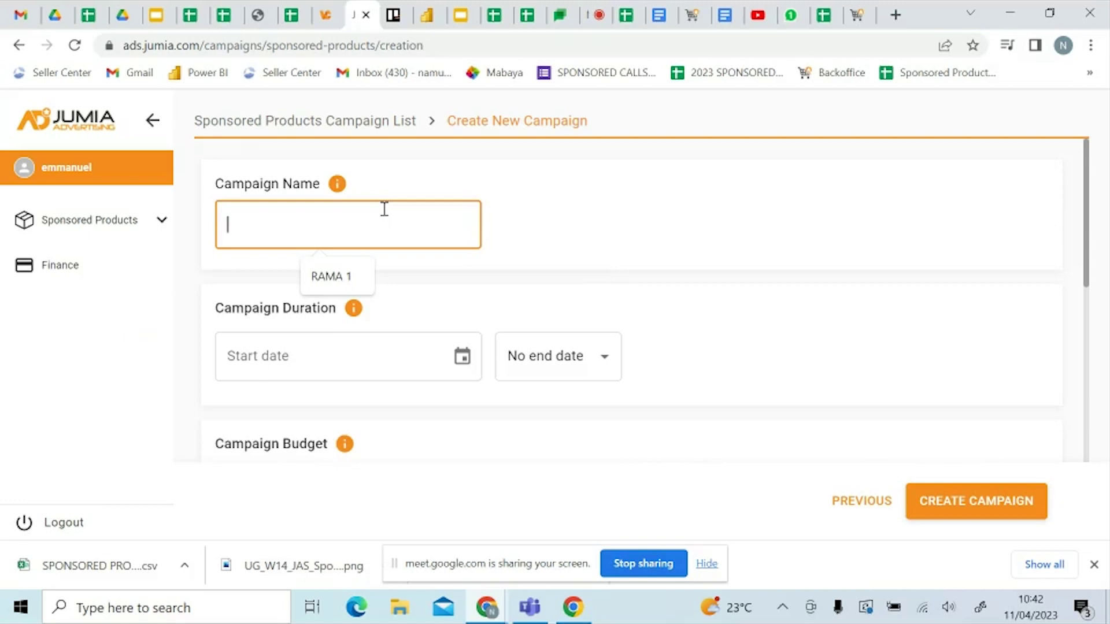
Name the campaign 'Easter' and set its start date to 11 April 2023.
text(Easter 1)
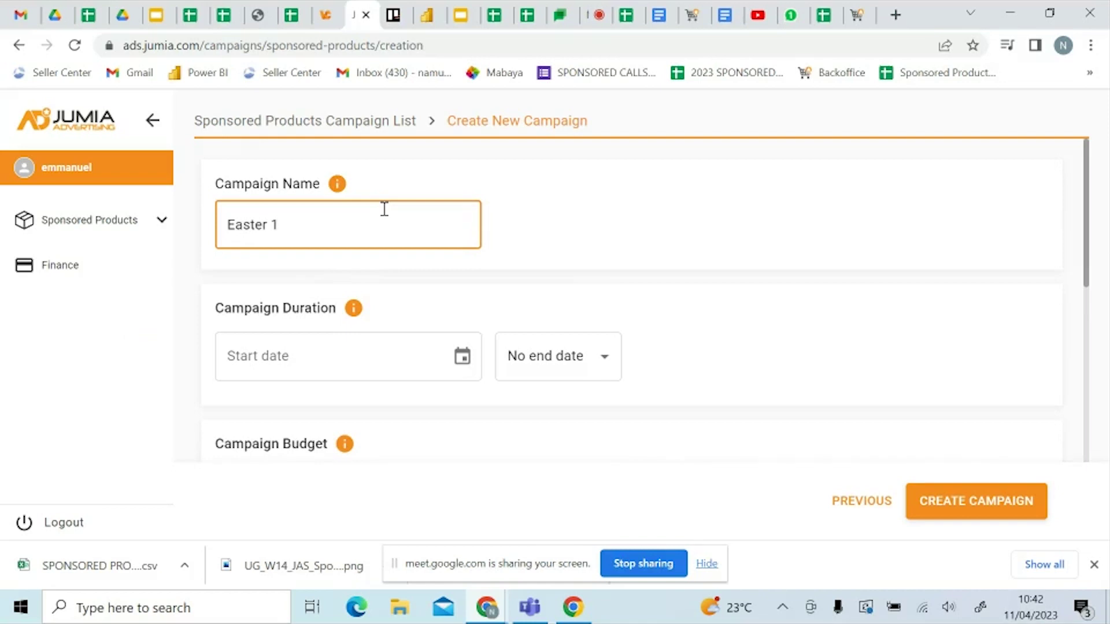
scroll(384, 209, down, 2)
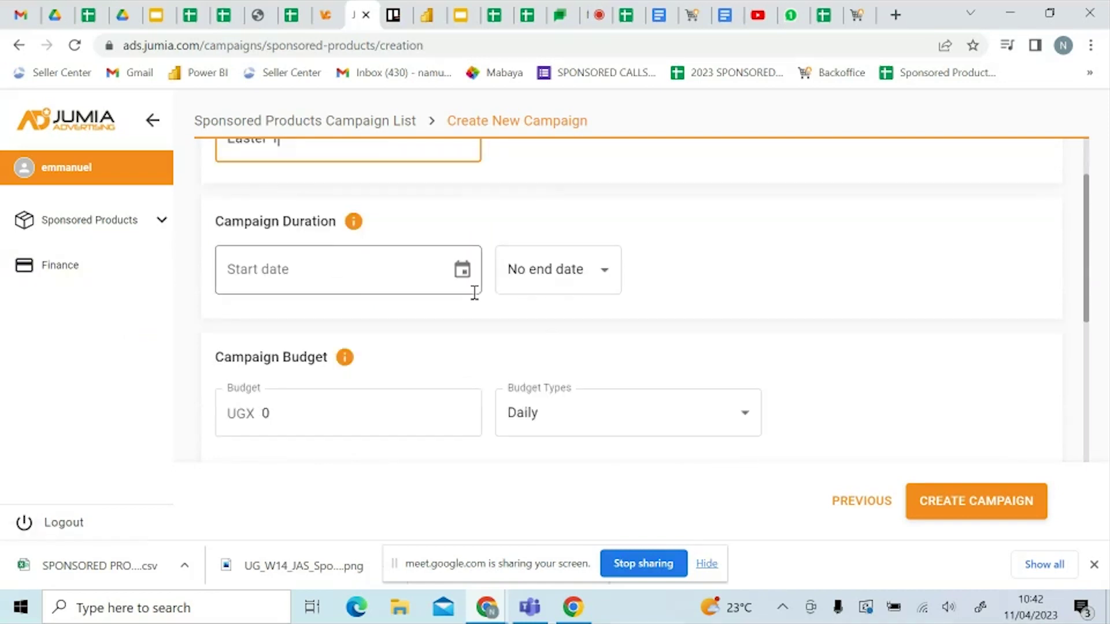
click(462, 271)
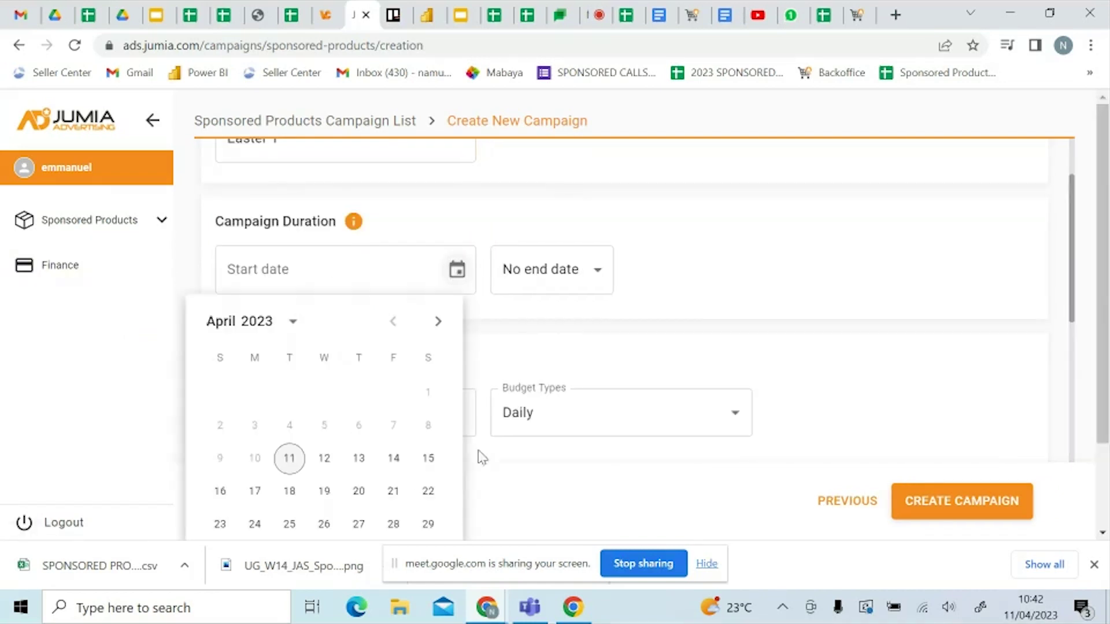
click(292, 461)
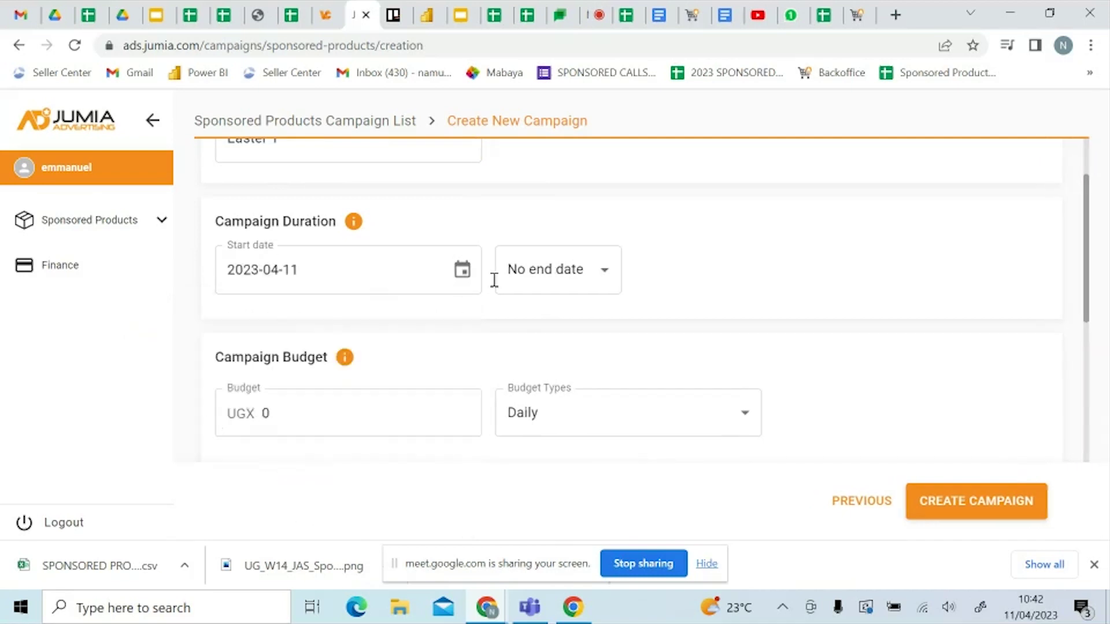
Give the campaign a specific end date of 31 May 2023.
click(595, 283)
click(549, 347)
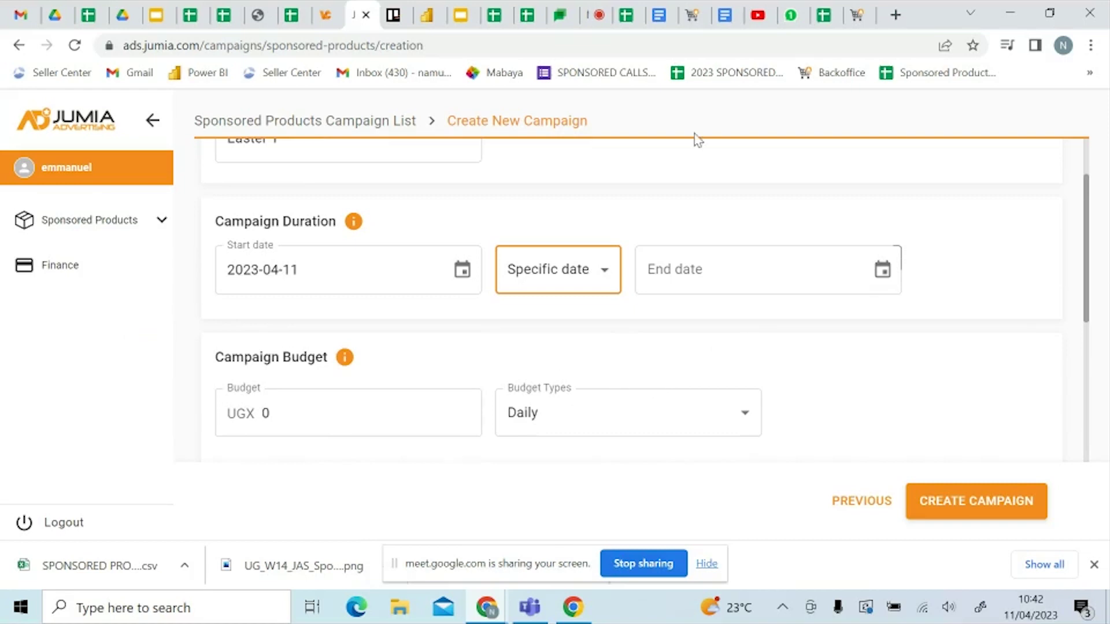
click(885, 276)
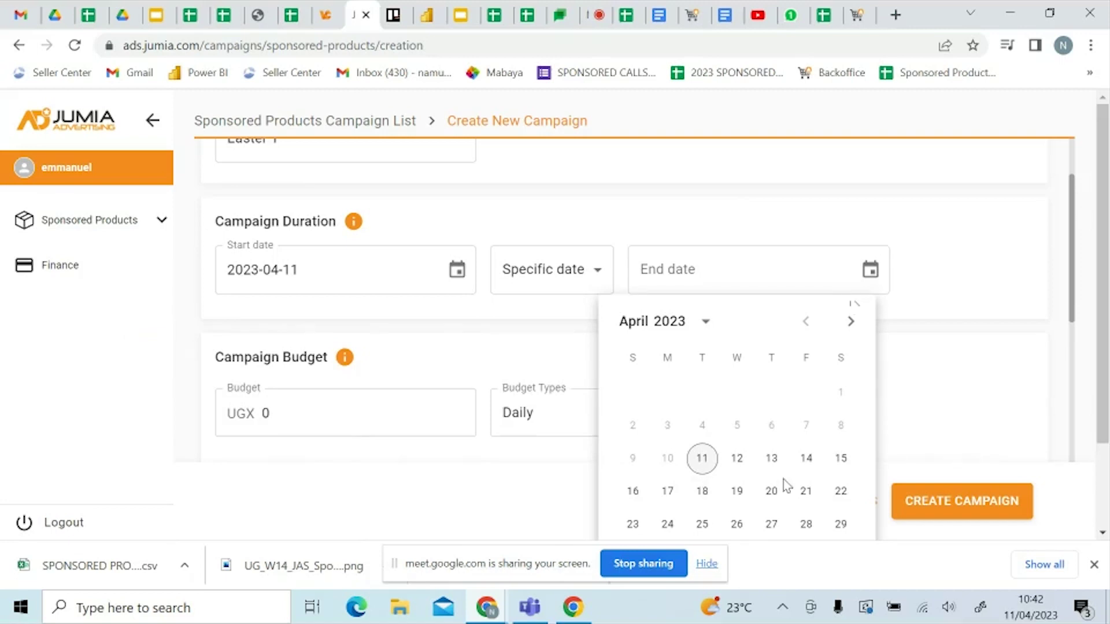
click(633, 525)
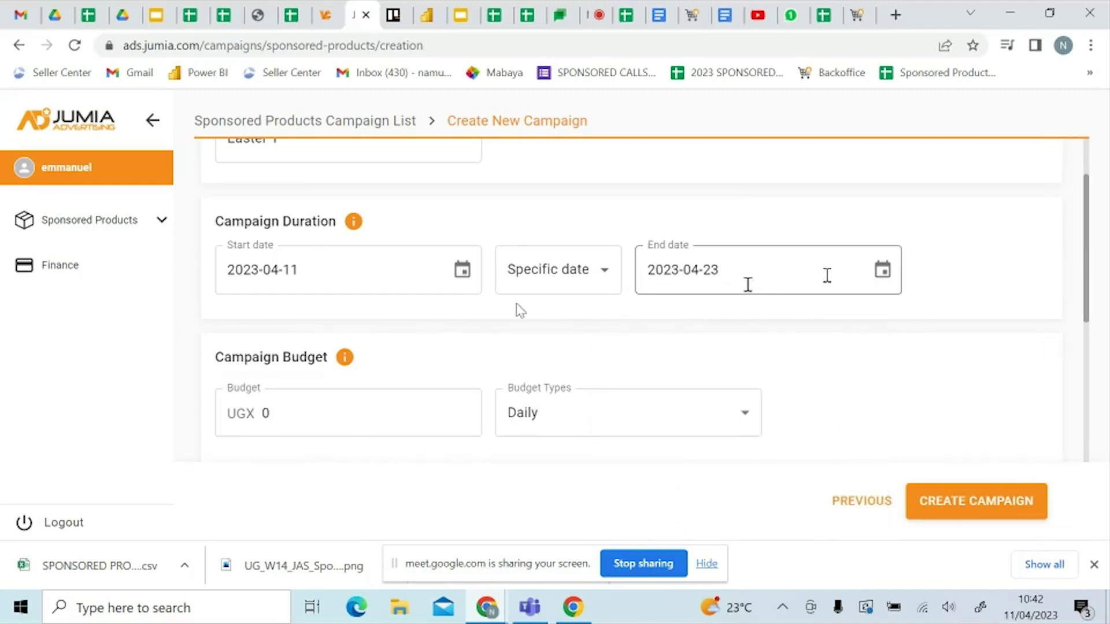
click(881, 270)
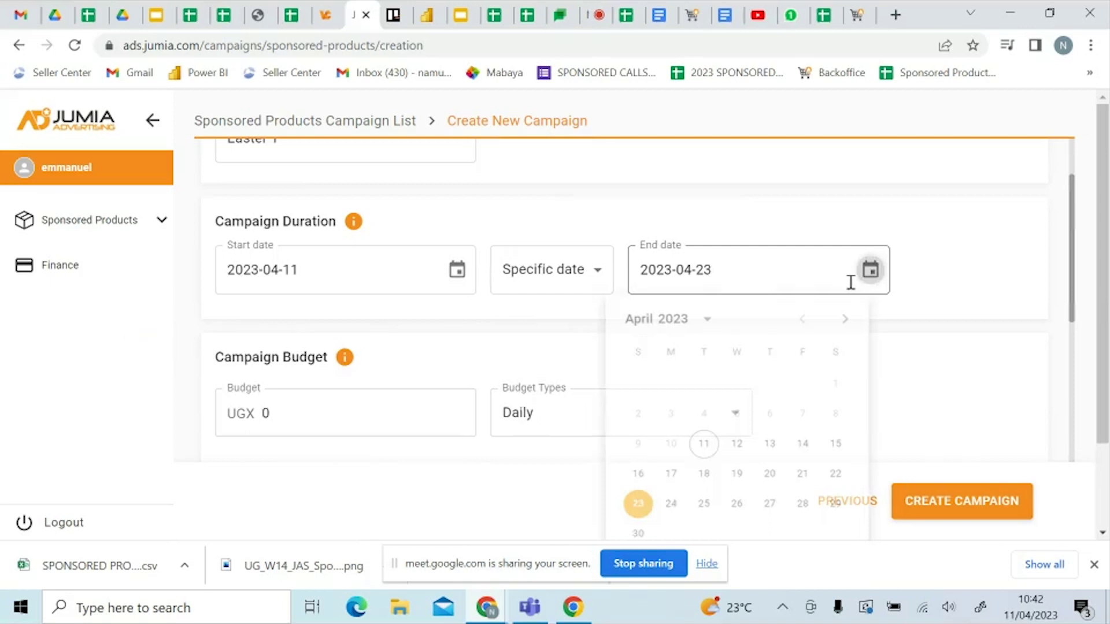
click(773, 458)
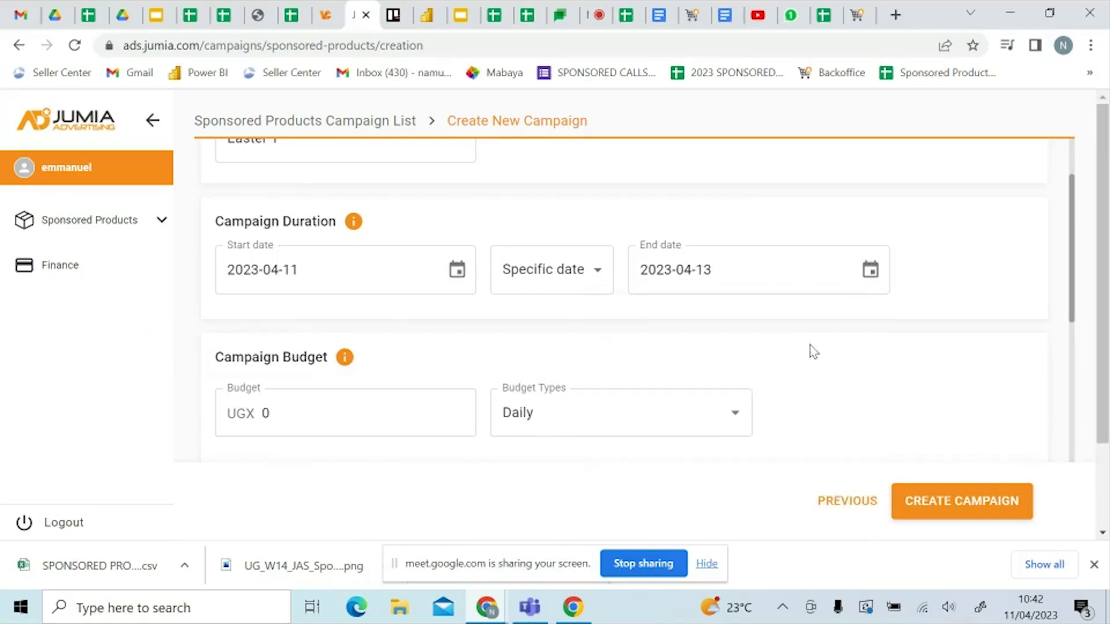
click(883, 270)
scroll(775, 454, down, 2)
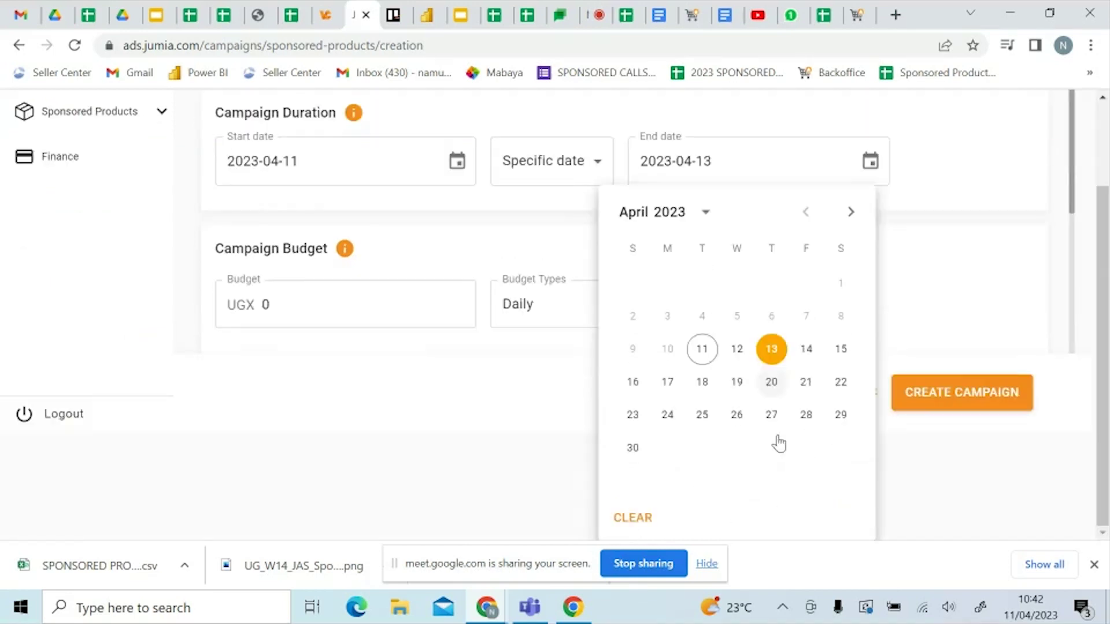
click(851, 211)
click(749, 417)
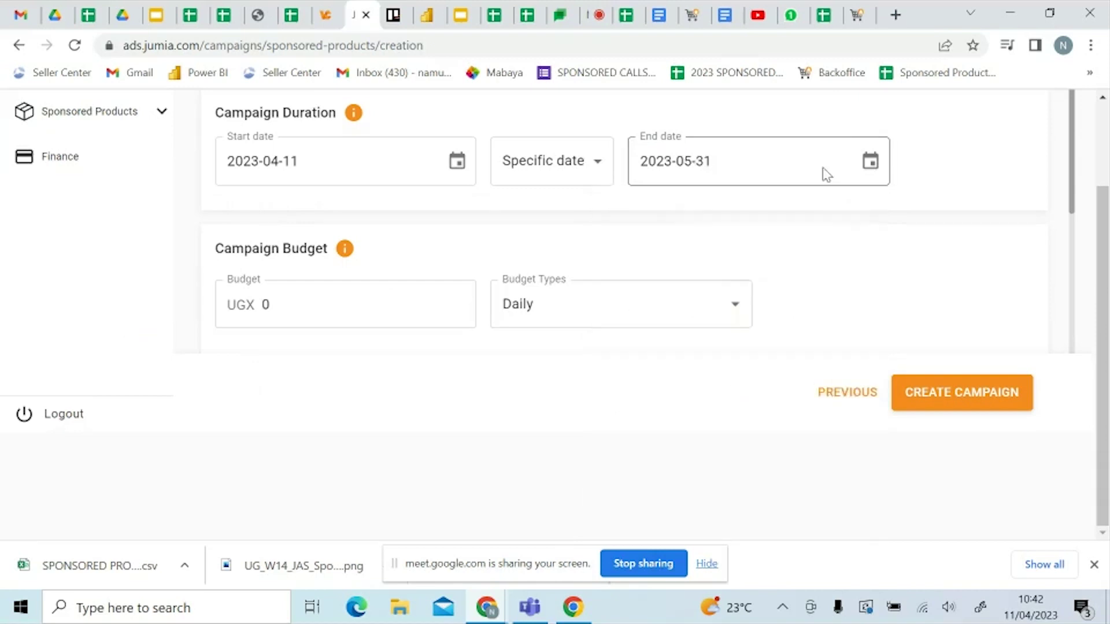
scroll(818, 426, up, 2)
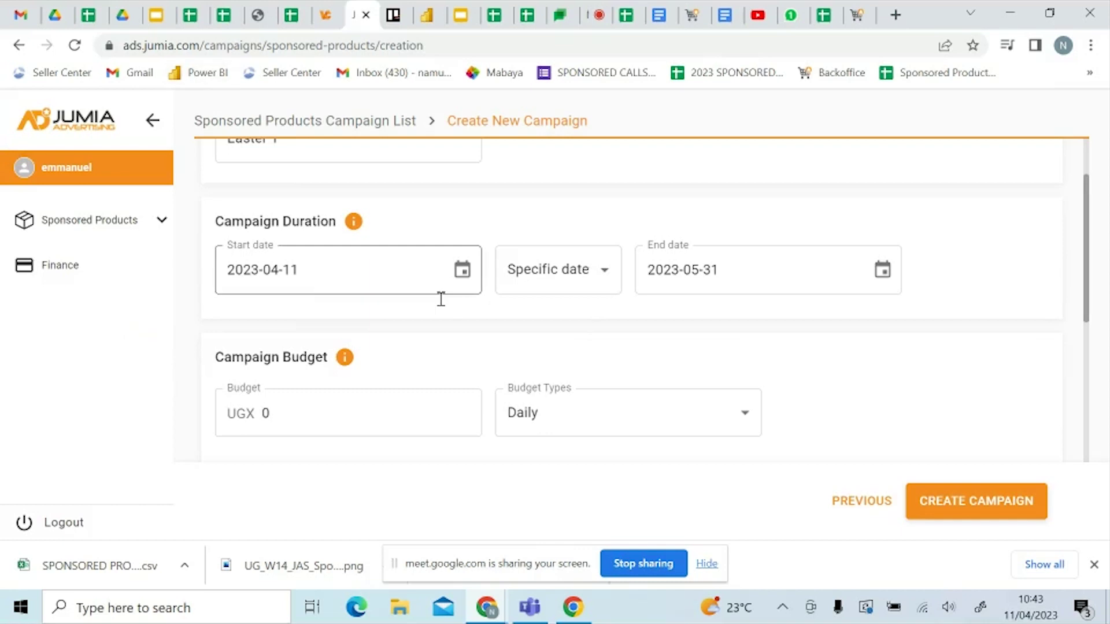
scroll(431, 220, down, 3)
scroll(646, 219, up, 2)
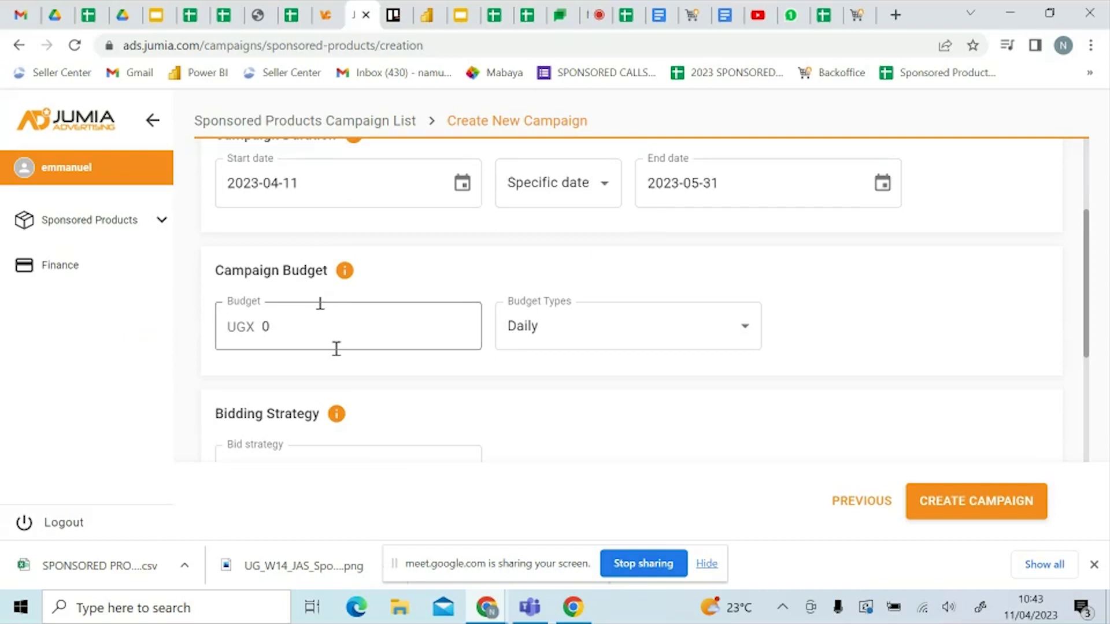
Replace the 0 budget with 10000 UGX, keeping the Daily budget type.
click(285, 334)
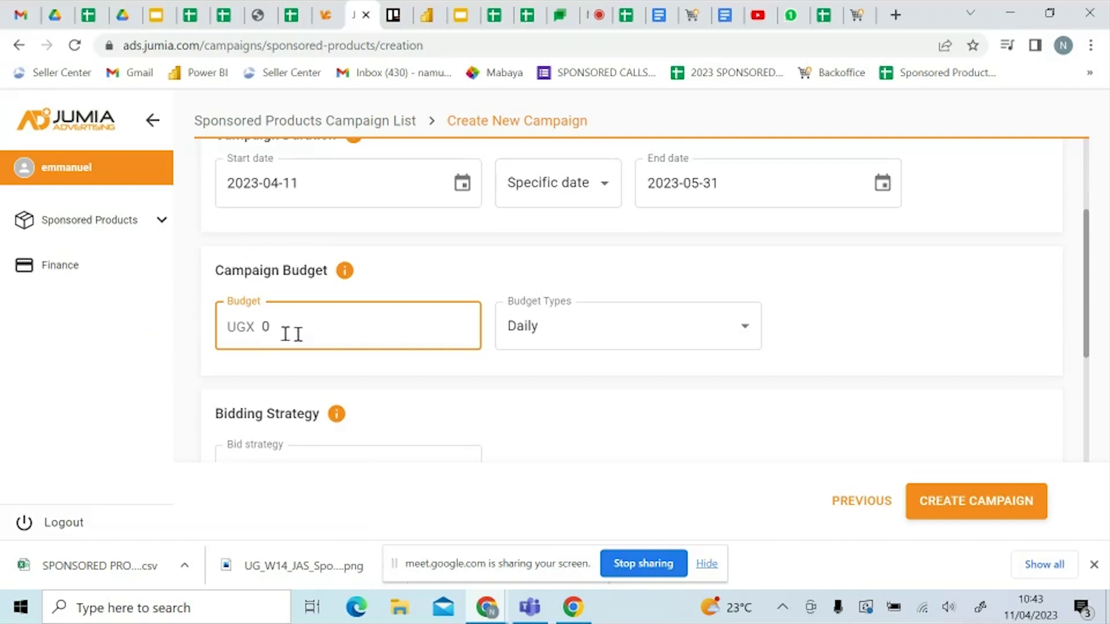
click(266, 327)
key(BackSpace)
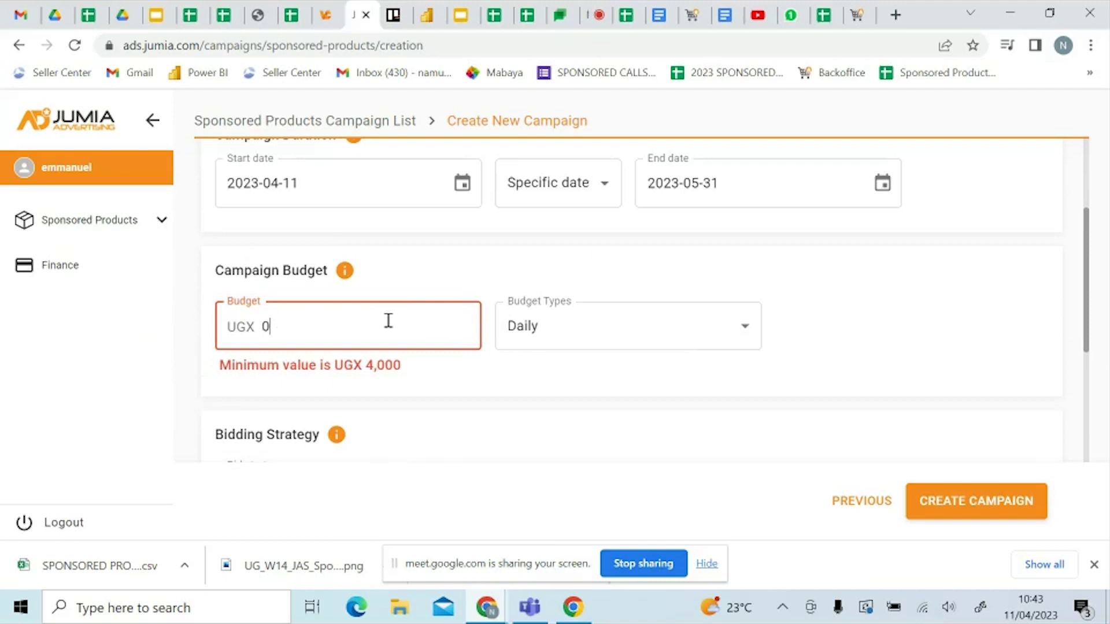
text(1)
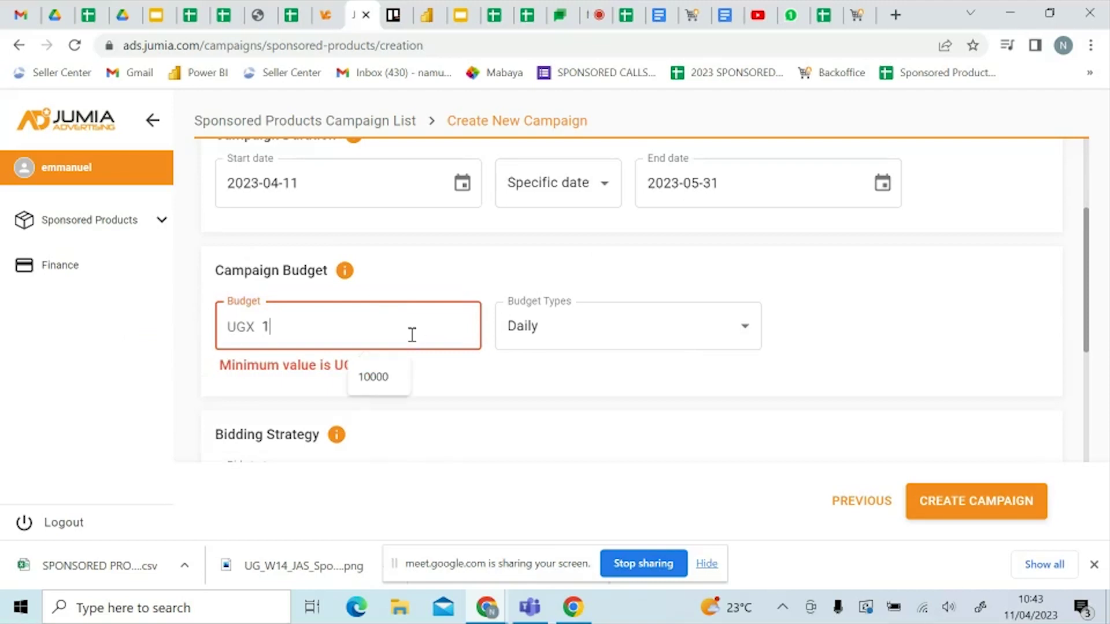
click(374, 377)
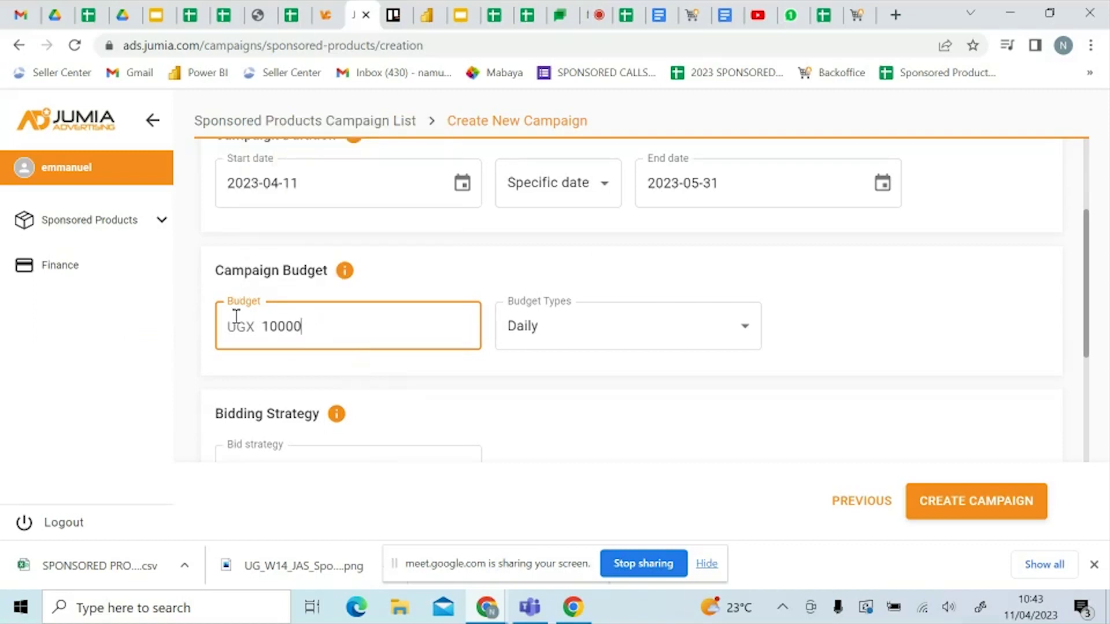
Read the budget help text, then return to the budget amount field.
mouse_move(347, 277)
click(343, 280)
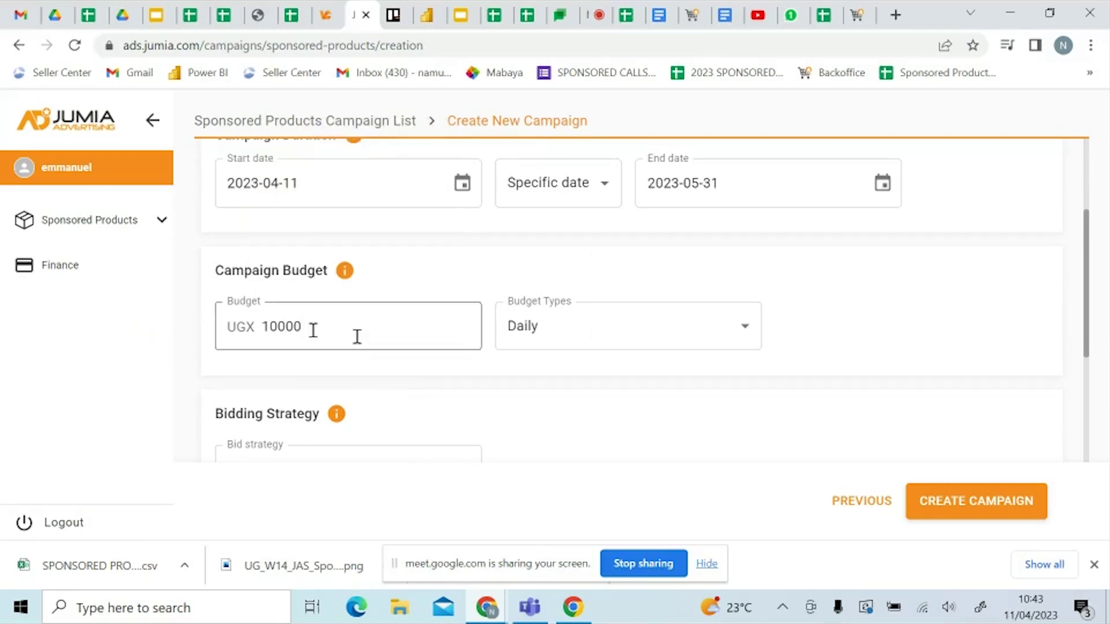
click(349, 330)
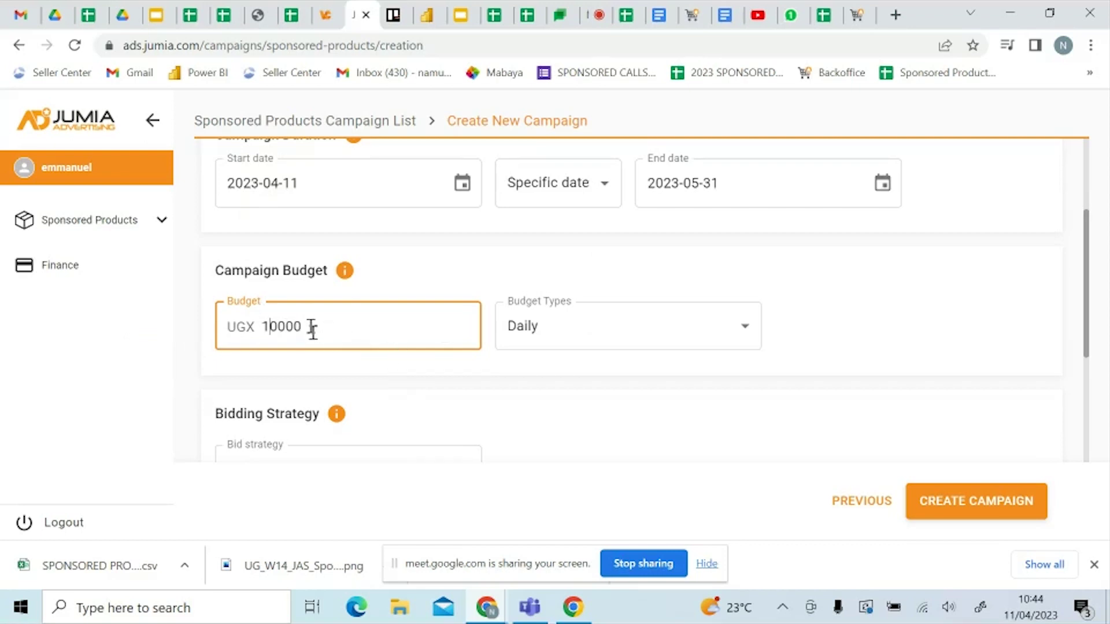
scroll(433, 337, down, 3)
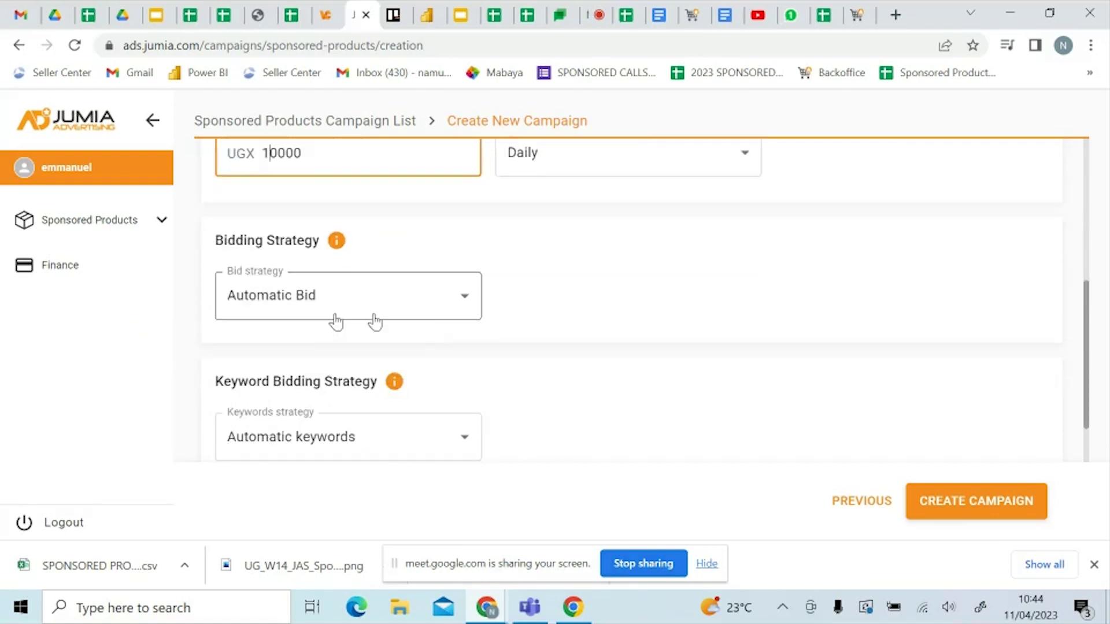
click(424, 304)
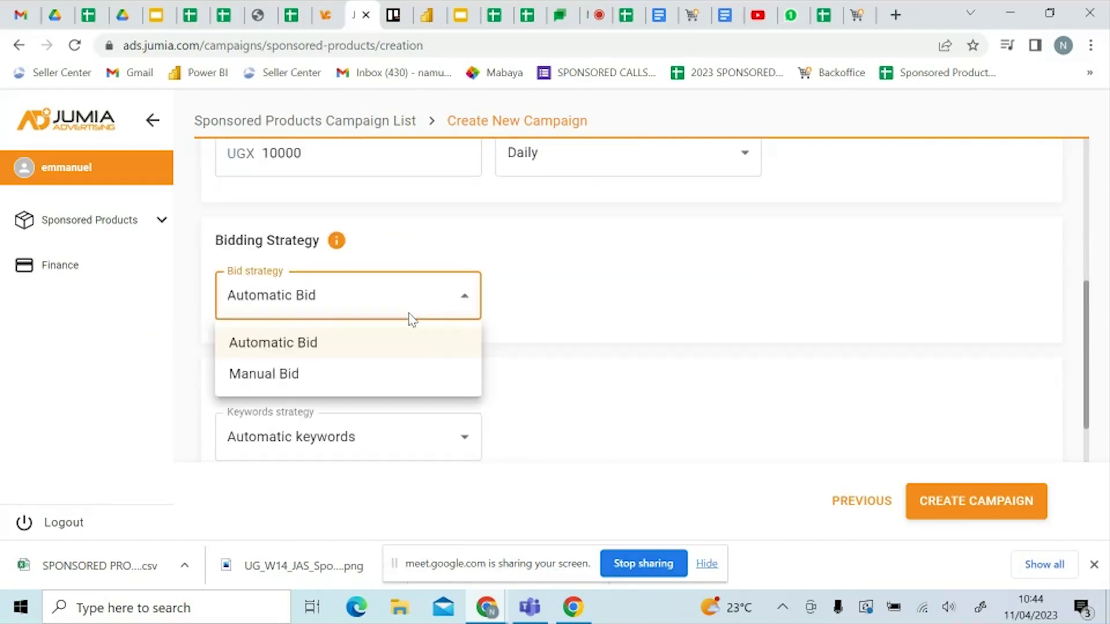
click(318, 376)
click(463, 301)
click(375, 351)
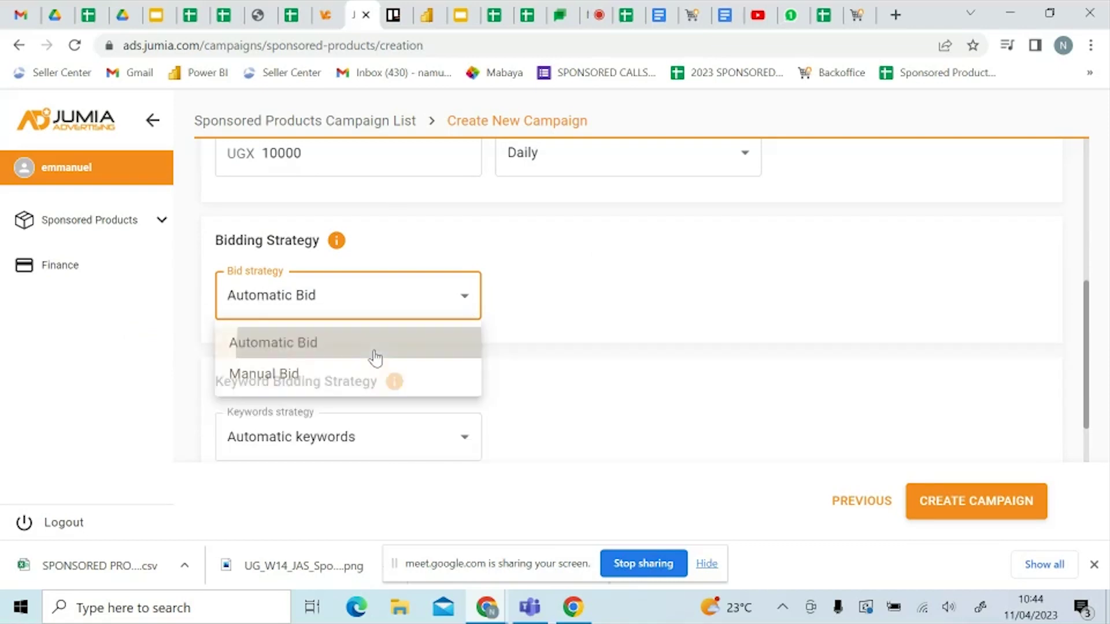
mouse_move(337, 245)
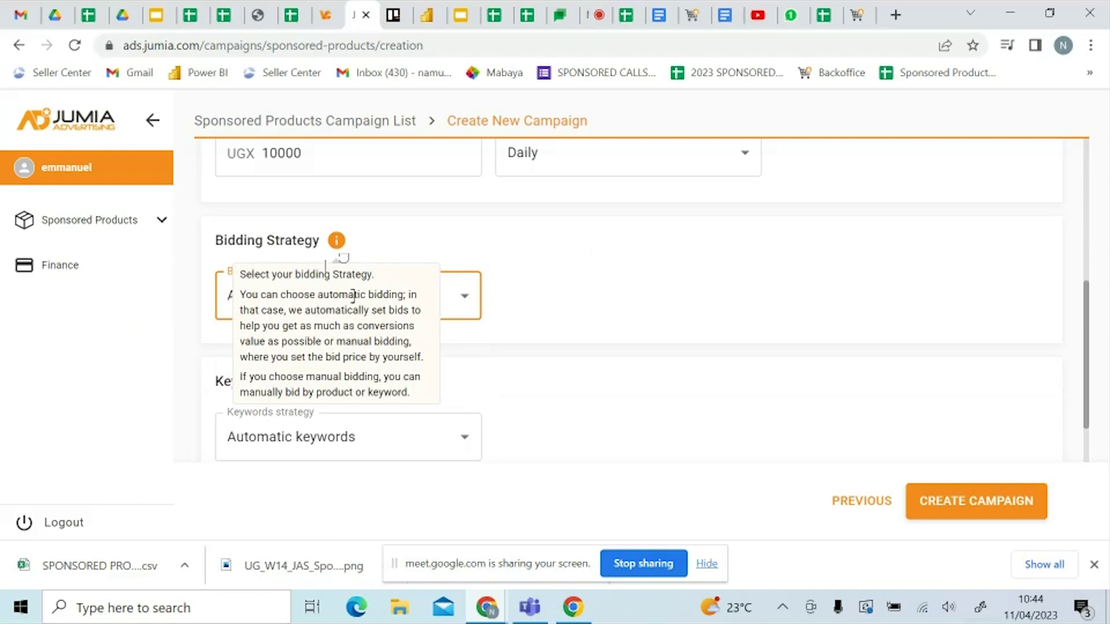
mouse_move(341, 247)
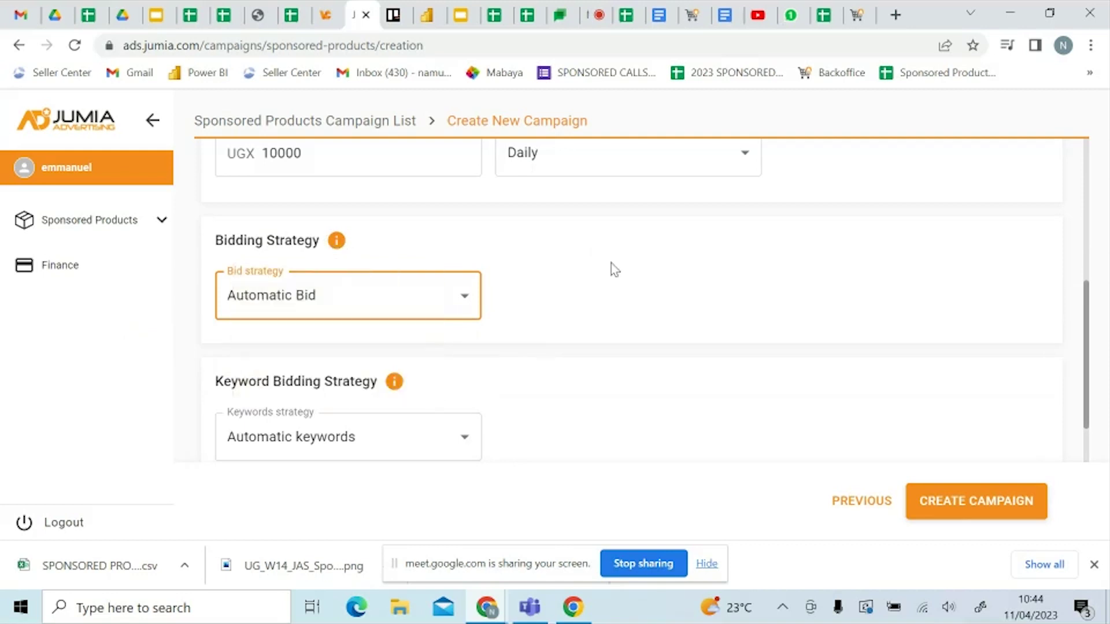
scroll(611, 264, down, 3)
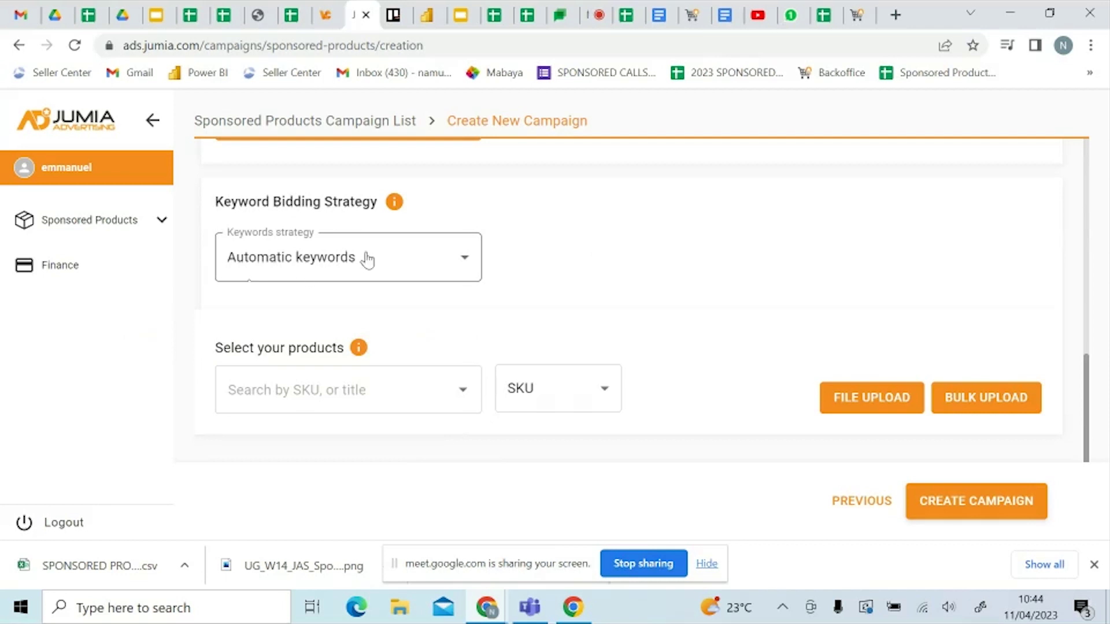
Add Ladies' Block Heels - White and Ankle Strap Heel Shoes - Nude to the campaign.
click(468, 403)
click(462, 392)
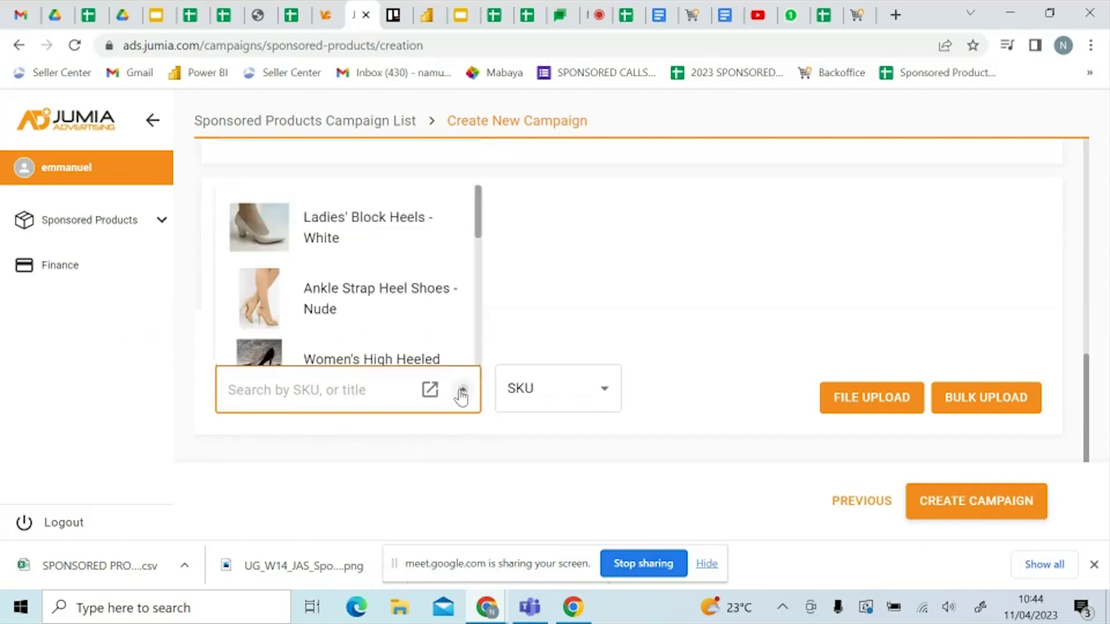
click(426, 225)
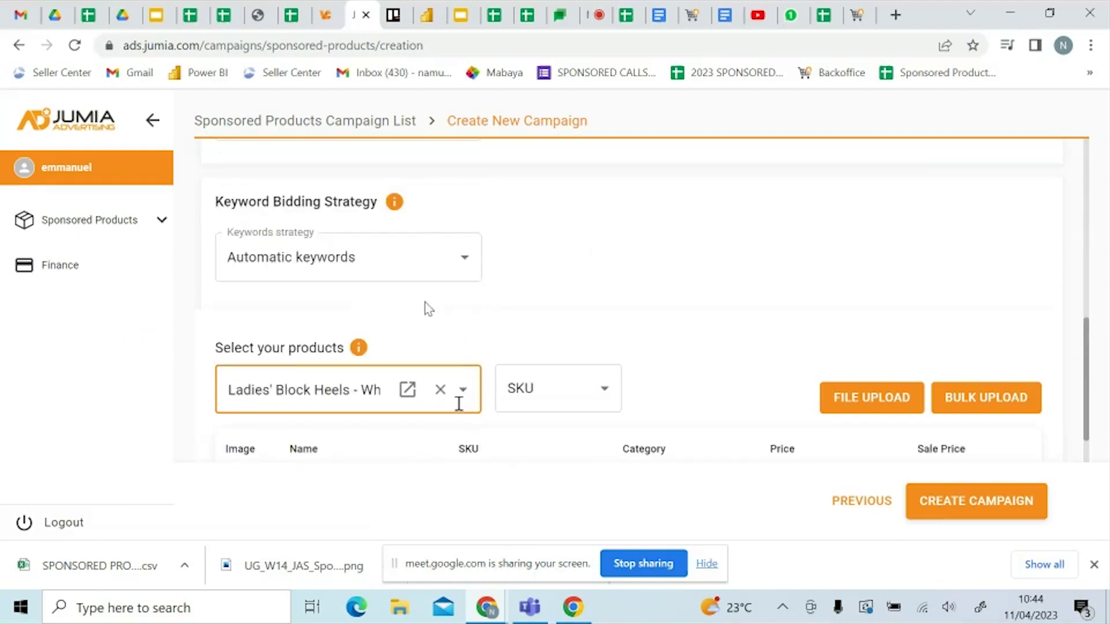
click(463, 303)
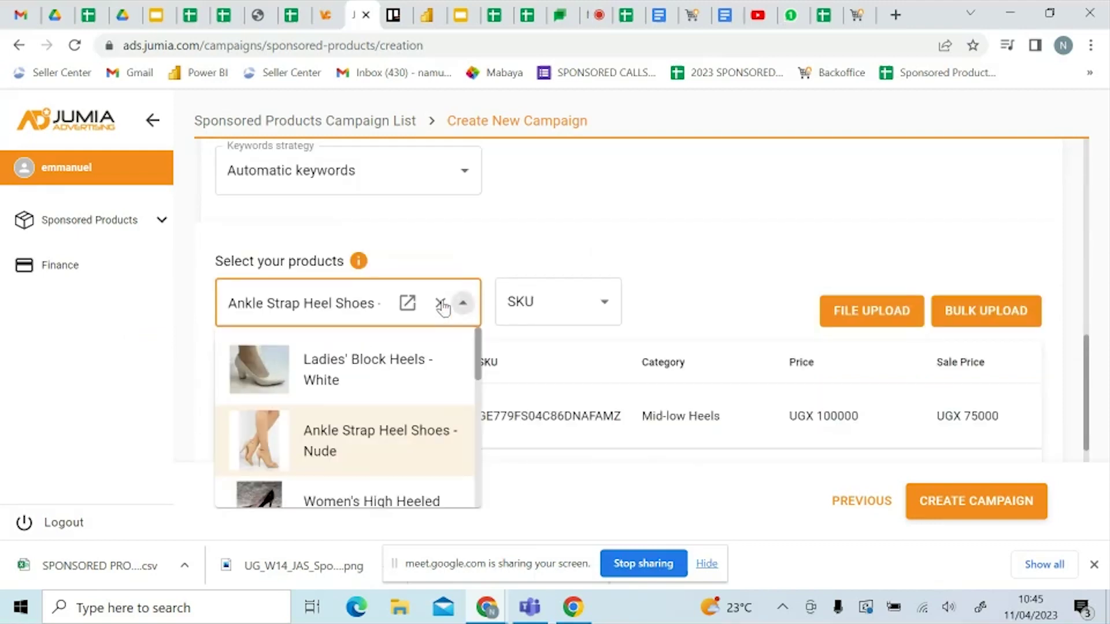
click(384, 446)
Check the upload-from-file option without using it, then add Women's High Heeled Shoes - Black.
scroll(439, 230, up, 2)
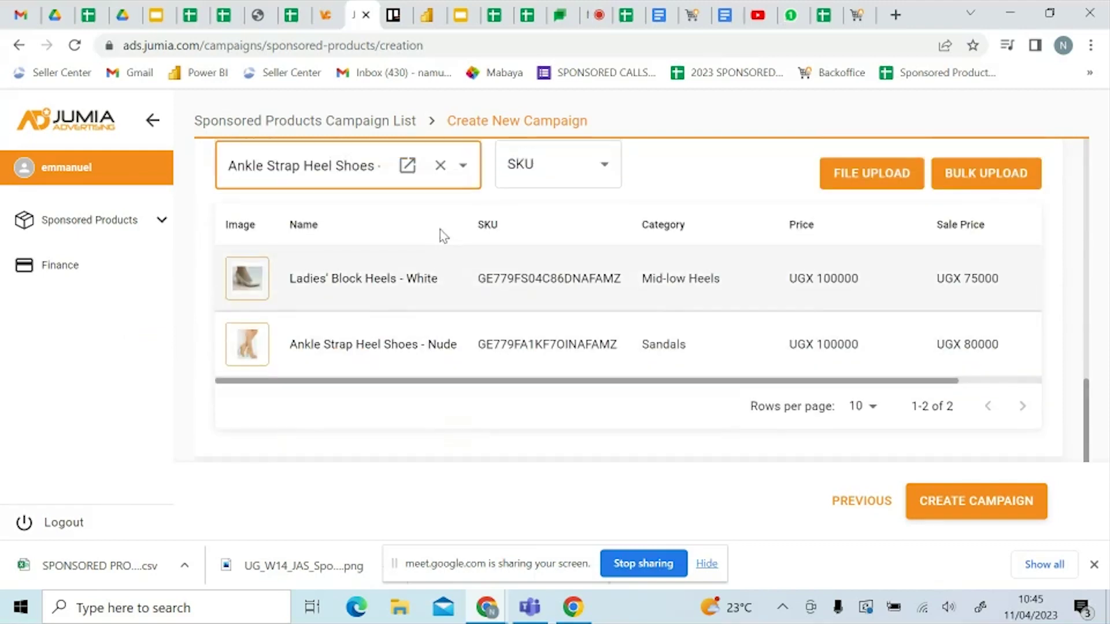
click(462, 231)
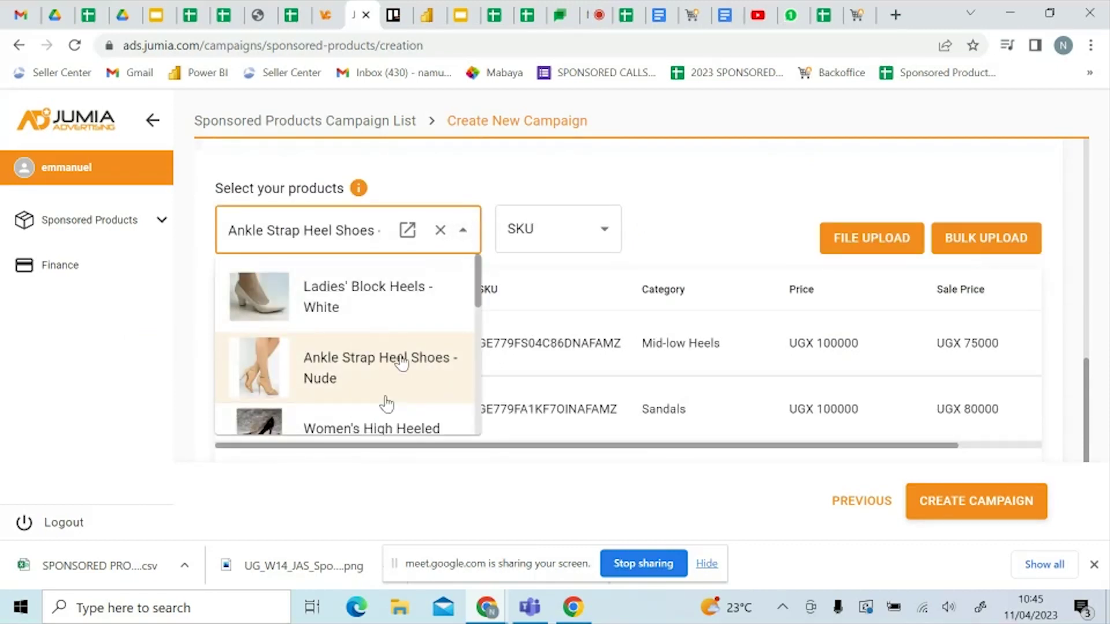
scroll(384, 401, down, 8)
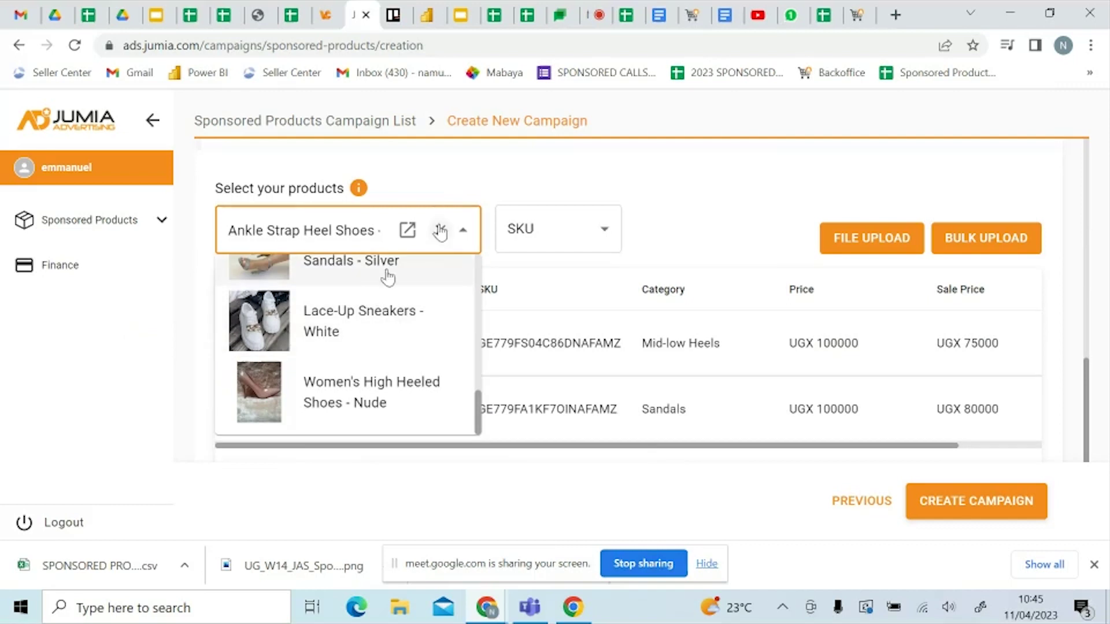
click(724, 212)
click(906, 251)
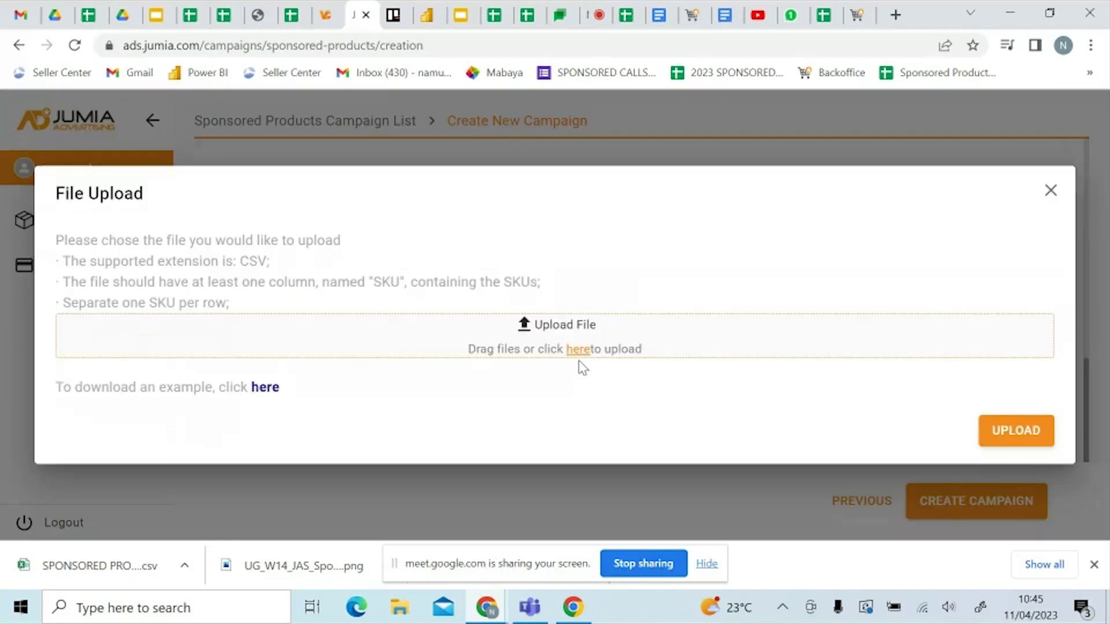
click(1049, 192)
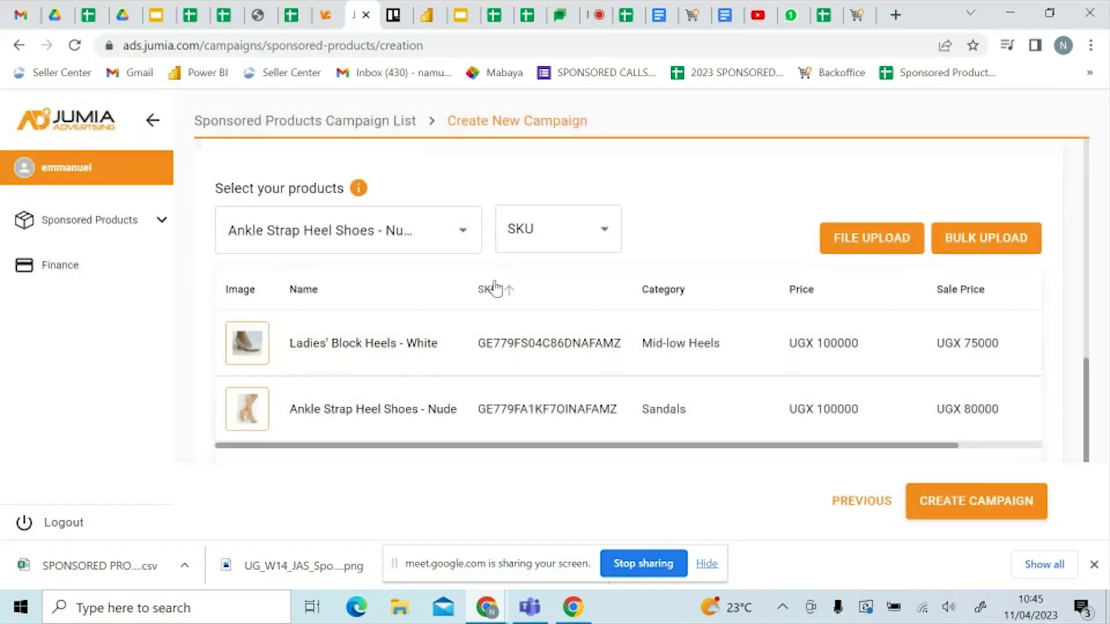
scroll(501, 283, down, 2)
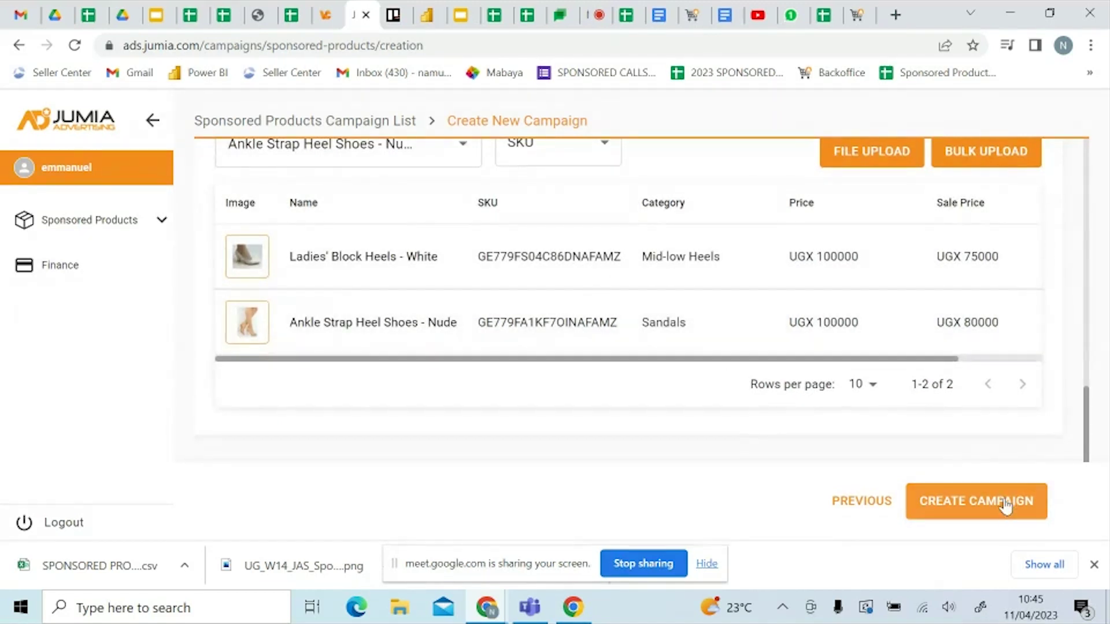
click(347, 151)
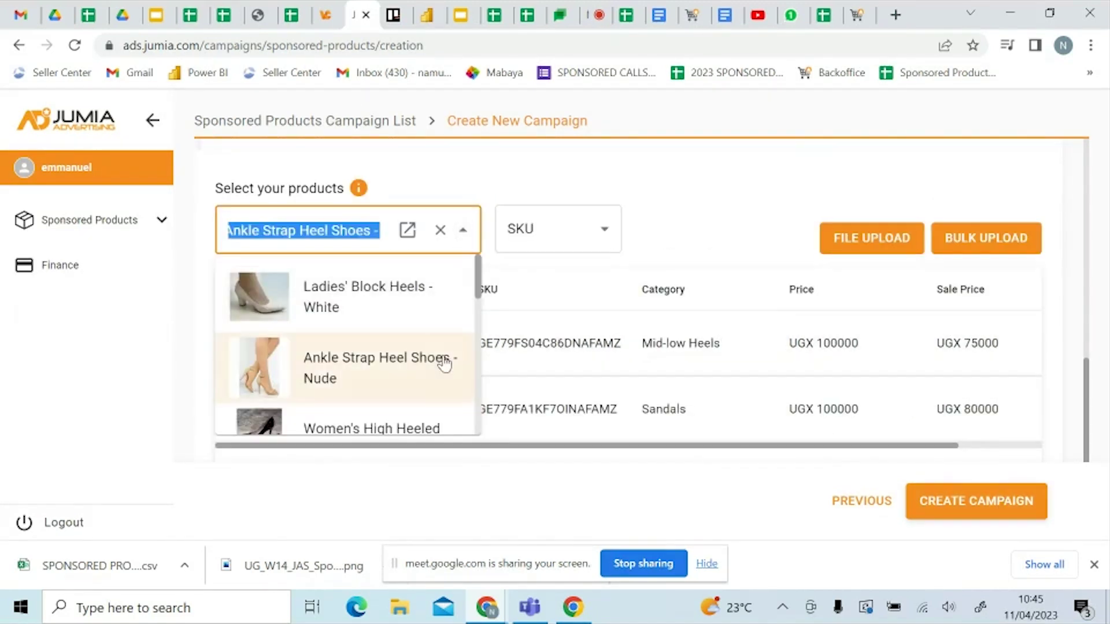
click(434, 426)
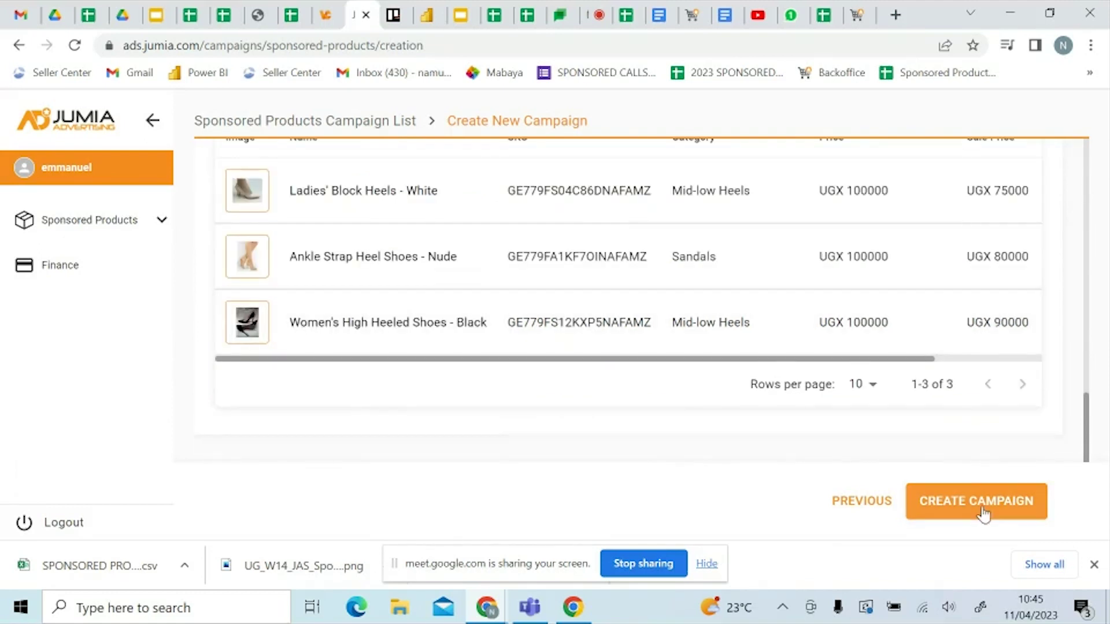